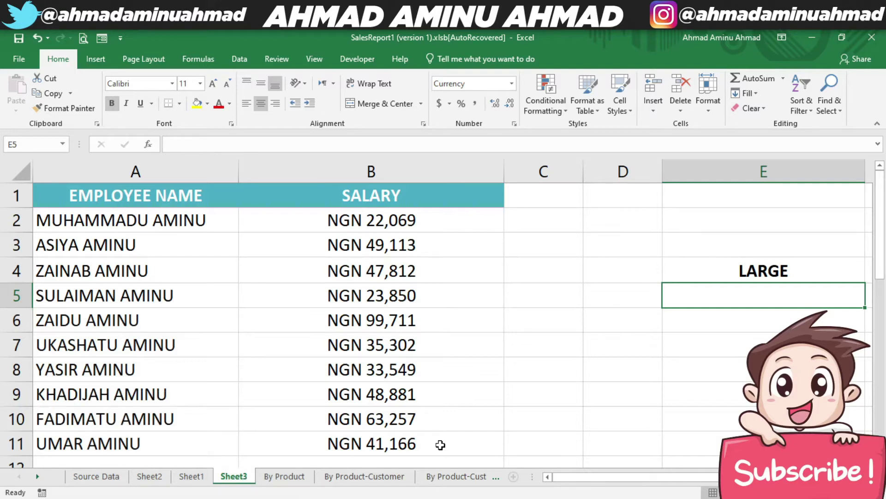
Step: Begin a =LARGE( formula in E5 using the salaries B2:B11 as the array
text(=LAR)
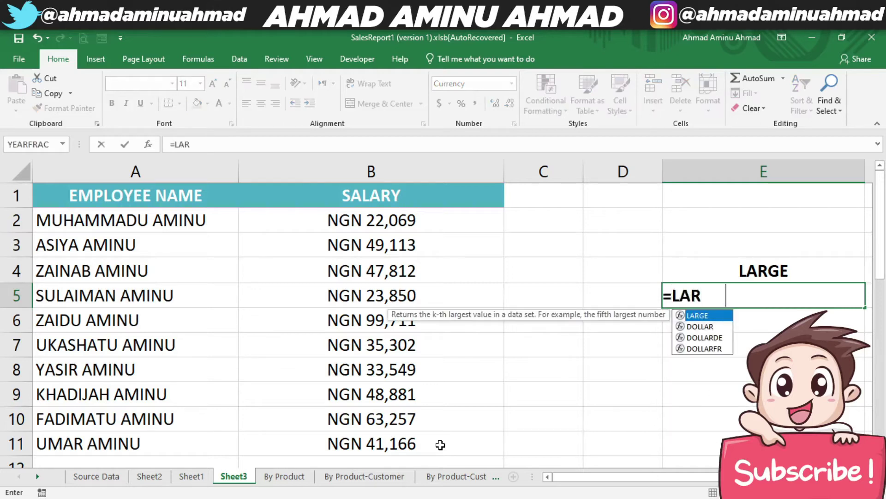
text(GE()
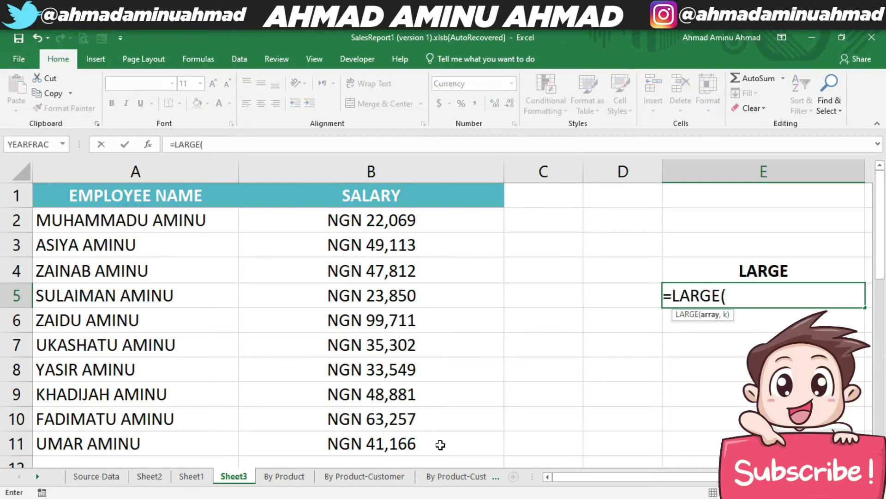
drag(410, 220, 399, 437)
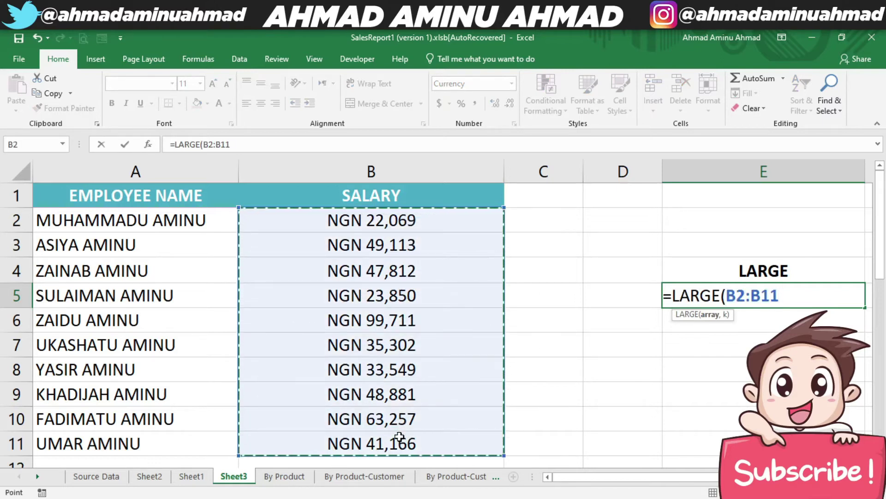
text(,)
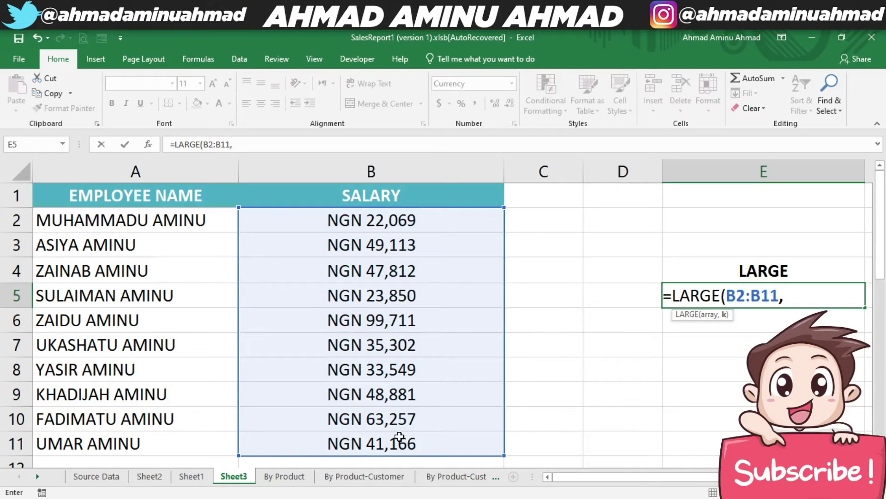
Step: Try k values 1, 3, 4, 2 and 5 in the LARGE formula
text(1)
key(BackSpace)
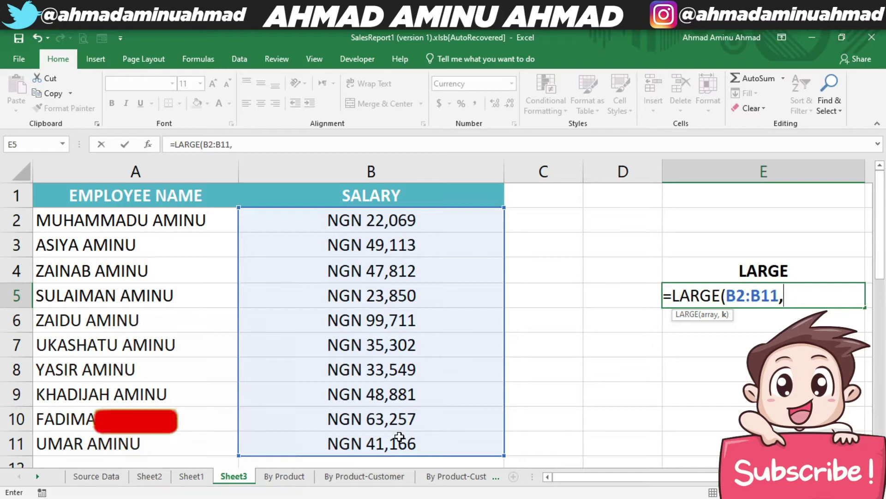
text(3))
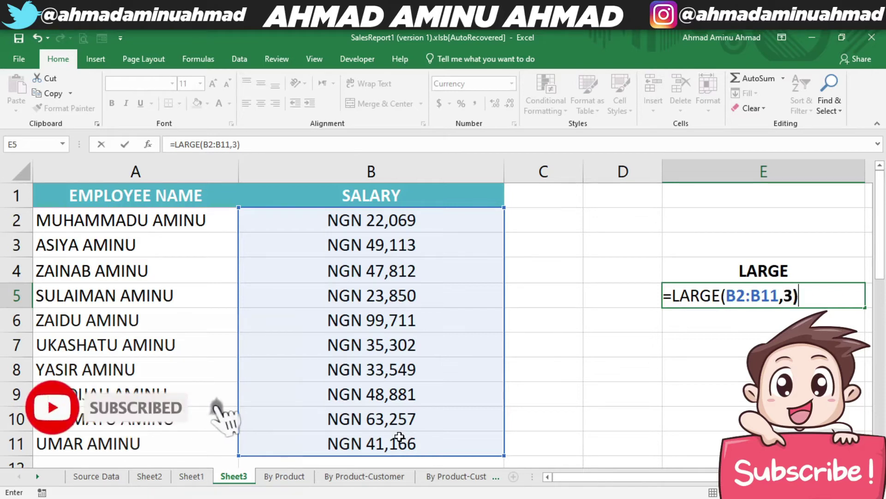
key(BackSpace)
key(BackSpace)
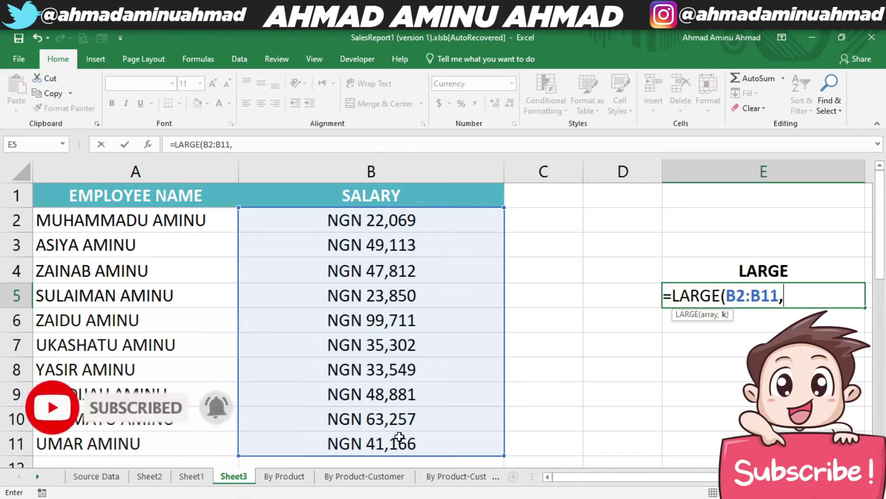
text(4)
key(BackSpace)
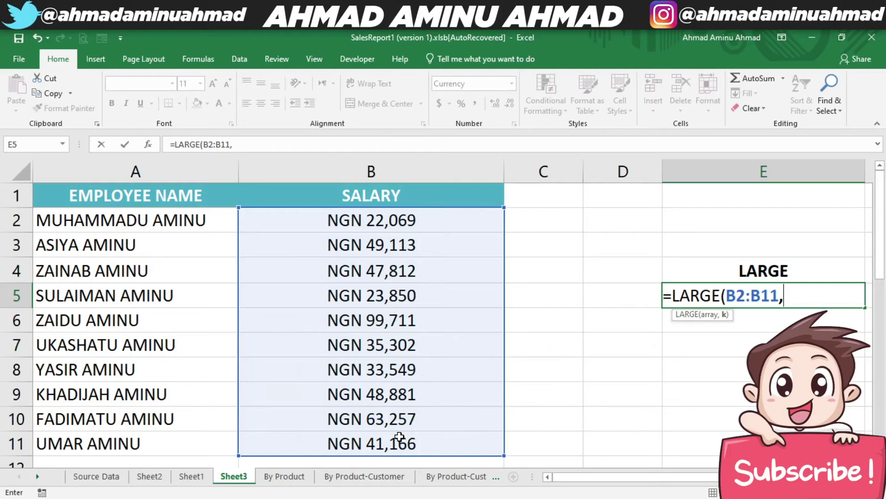
text(2)
key(BackSpace)
text(5)
key(BackSpace)
Step: Enter the E5 formula with k=3, then change k to 2 for the second-largest salary
text(3)
text())
key(Return)
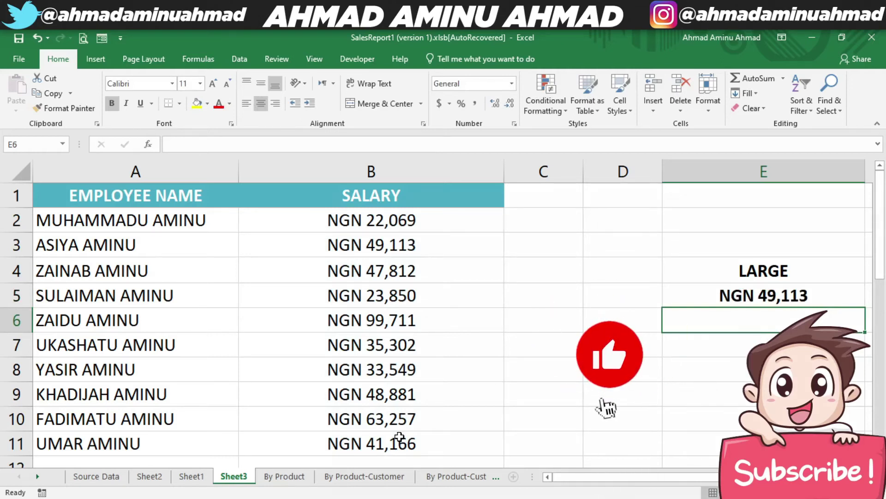
key(Up)
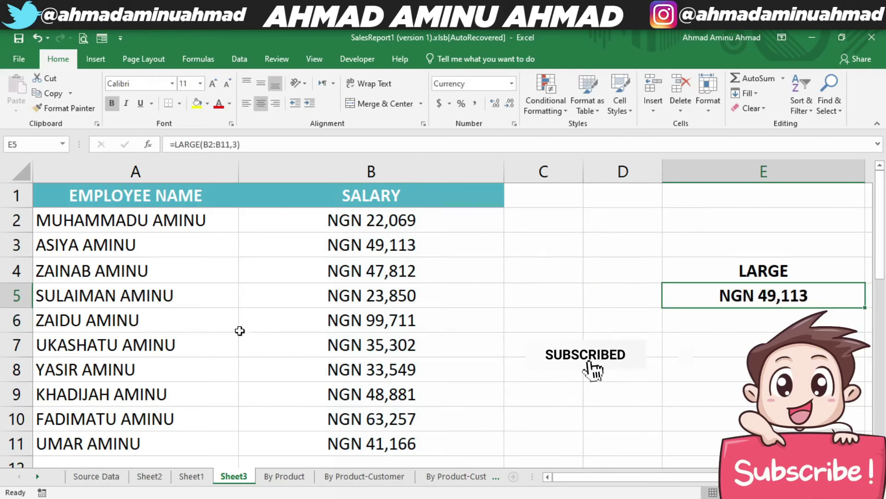
click(237, 144)
key(BackSpace)
text(2)
key(ctrl+Return)
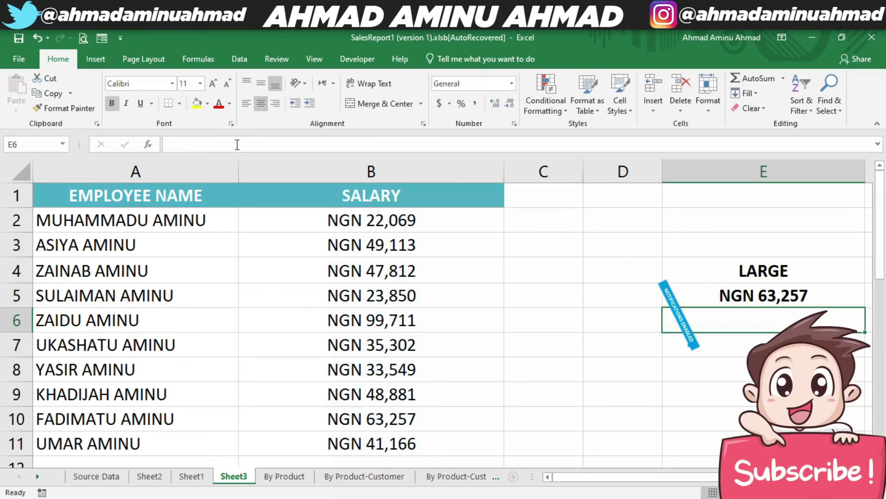
Step: Change k to 1 so E5 returns the highest salary, NGN 99,711
click(237, 145)
key(BackSpace)
text(11)
key(Return)
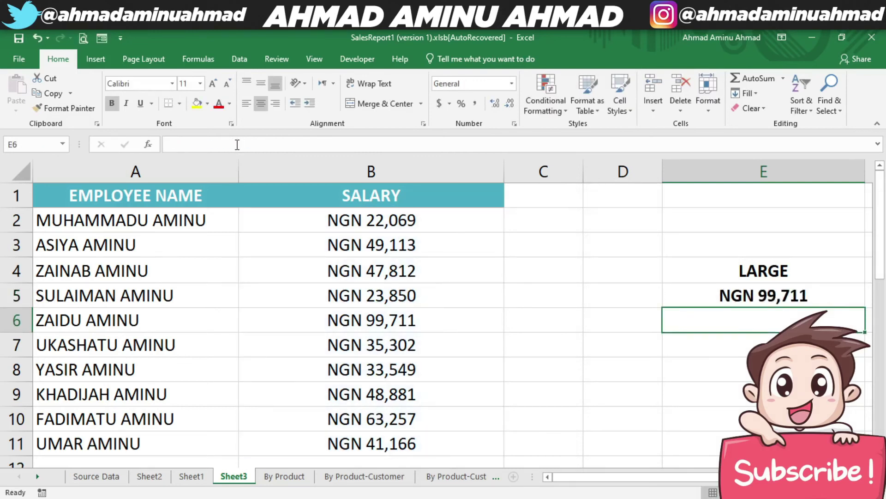